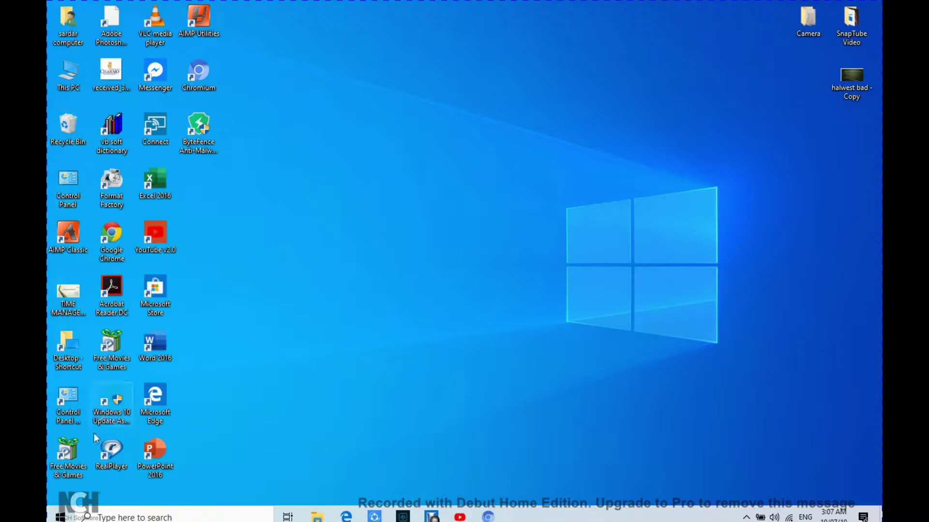
# Step: Open This PC and bring up its Properties to view the computer's system information
pyautogui.doubleClick(69, 73)
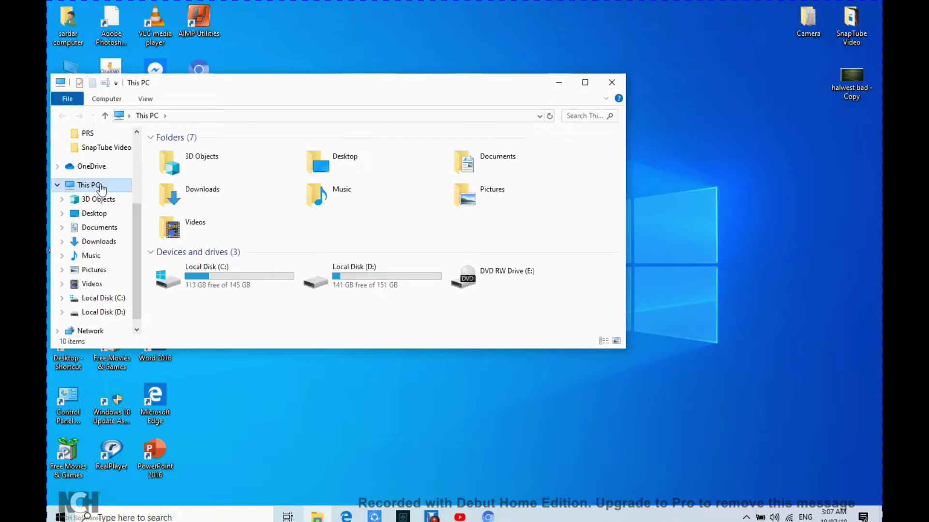
pyautogui.rightClick(101, 186)
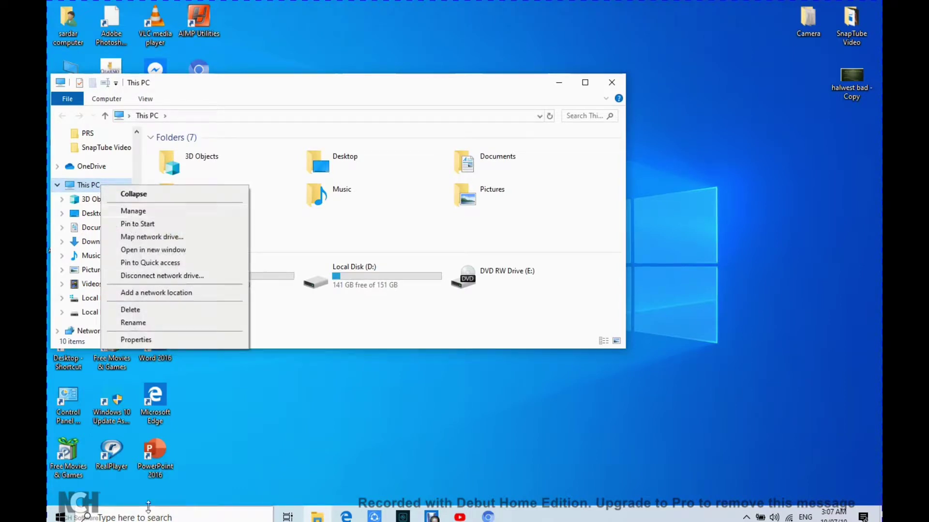
pyautogui.click(140, 344)
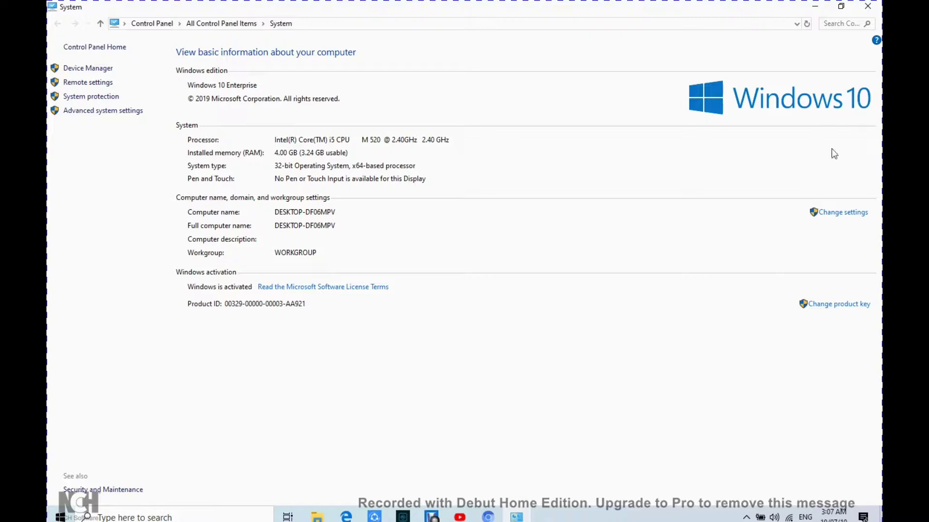
# Step: After confirming Windows 10 Enterprise is activated, close the System window and the This PC window
pyautogui.click(867, 5)
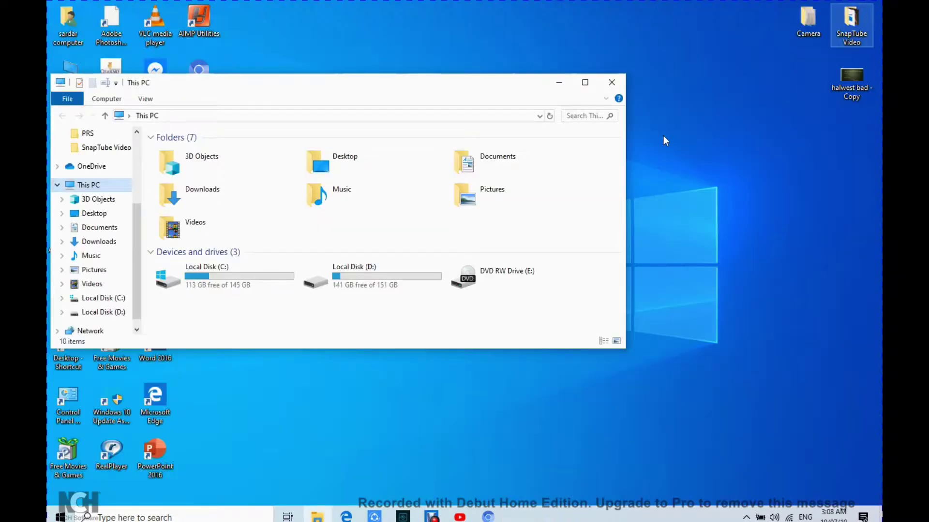
pyautogui.click(612, 82)
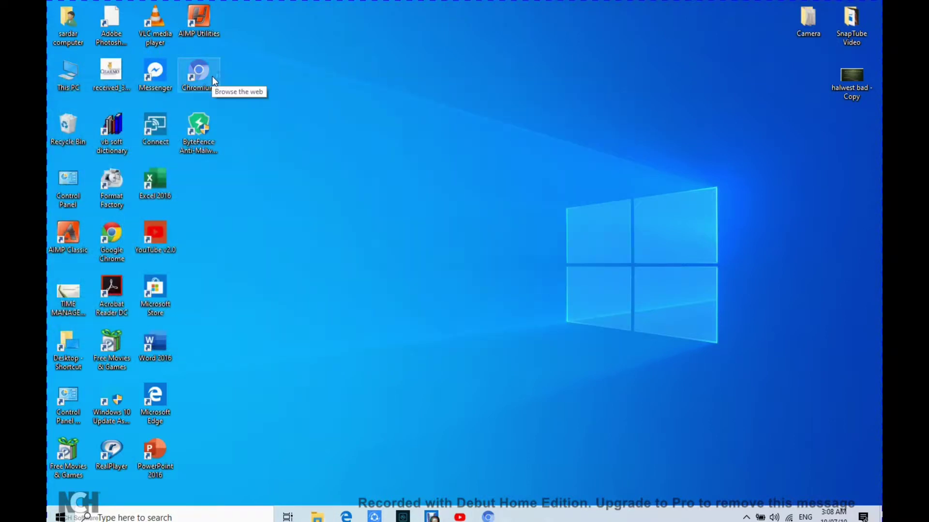
# Step: Launch Chromium maximized and enter 'g' in the address bar to get the games-tito.com suggestion
pyautogui.doubleClick(198, 73)
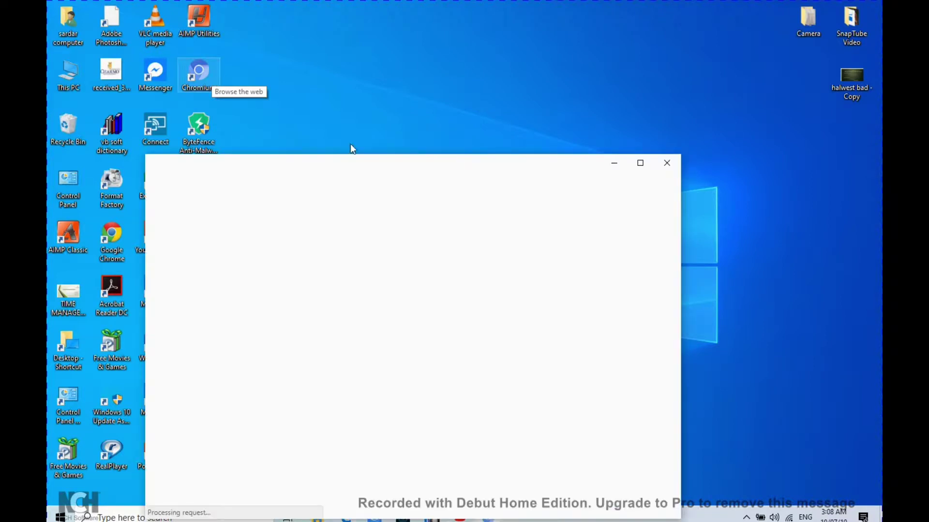
pyautogui.click(640, 162)
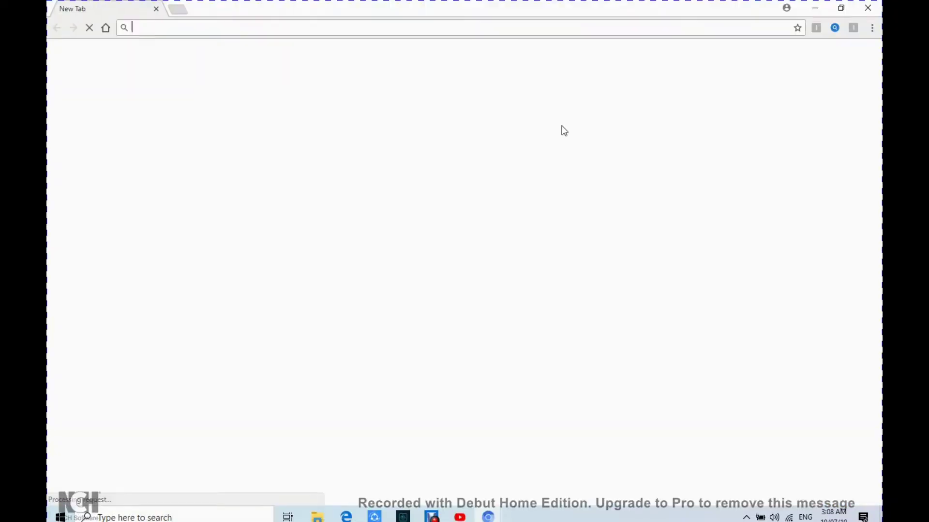
pyautogui.click(483, 31)
pyautogui.write('games-tito.com')
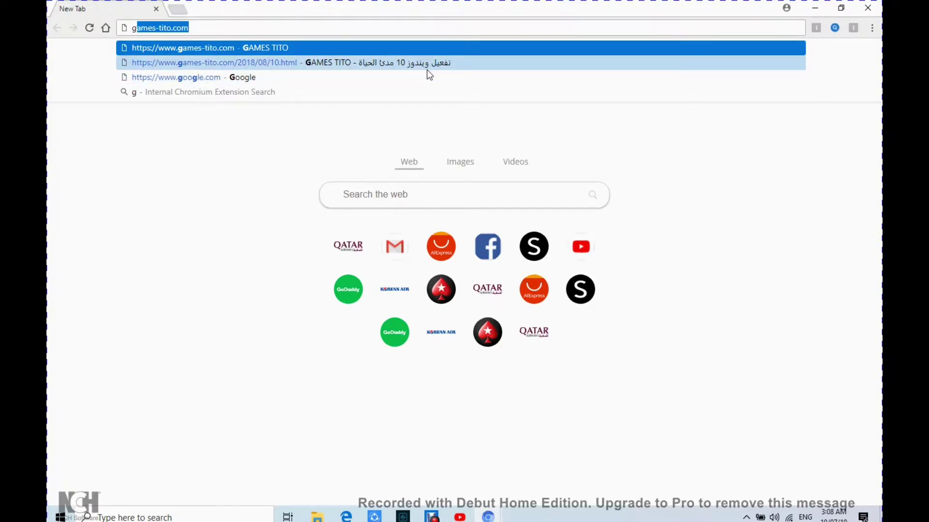
# Step: Open the games-tito.com Windows 10 activation article and scroll to its activation script
pyautogui.click(393, 66)
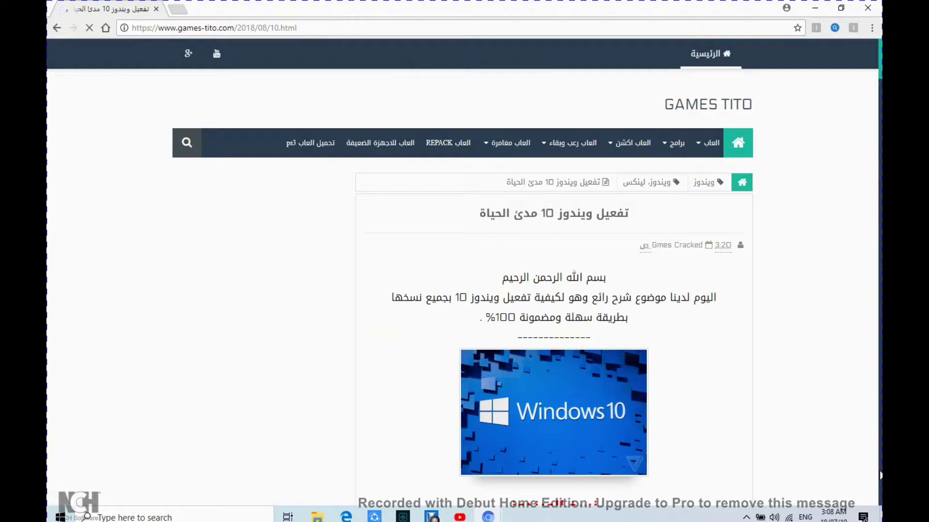
pyautogui.scroll(-20, 880, 476)
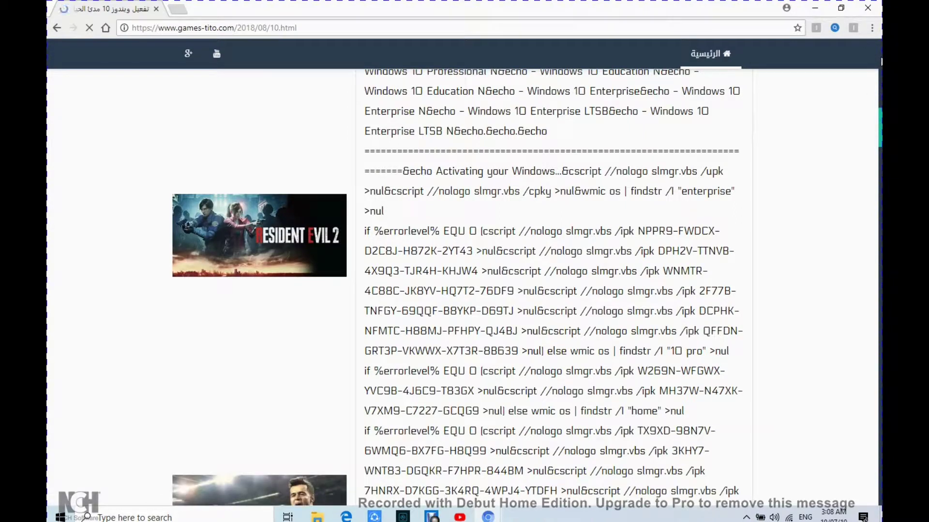
pyautogui.scroll(8, 880, 62)
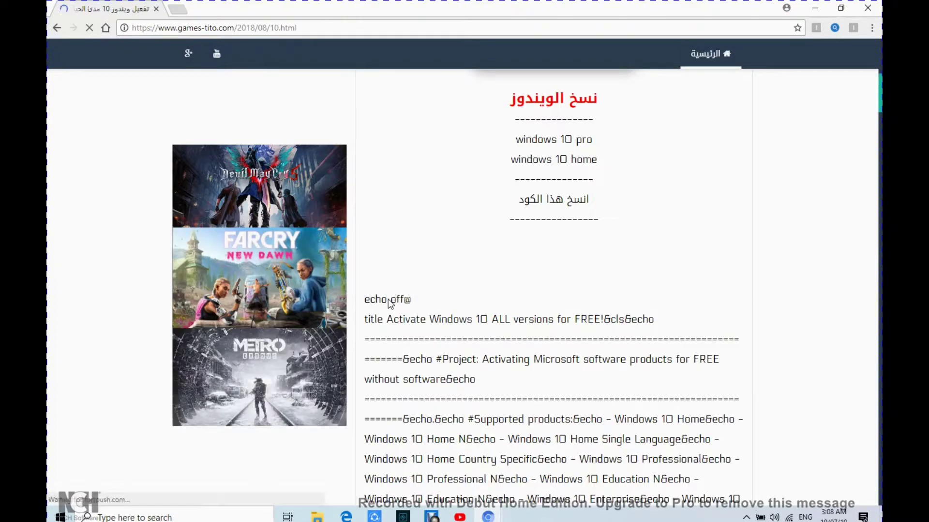
# Step: Select and copy the whole activation script, from echo off to pause, then close Chromium
pyautogui.moveTo(416, 302); pyautogui.dragTo(366, 275)
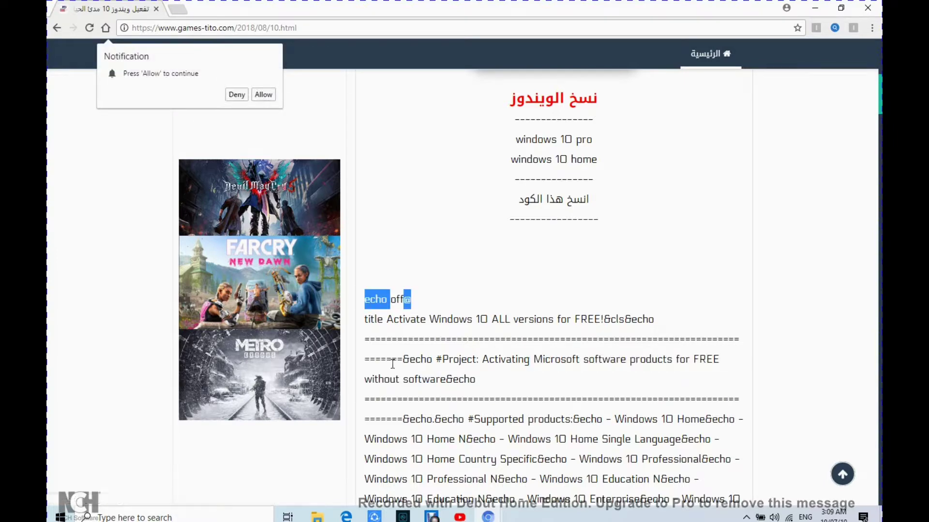
pyautogui.keyDown('shift'); pyautogui.click(435, 484); pyautogui.keyUp('shift')
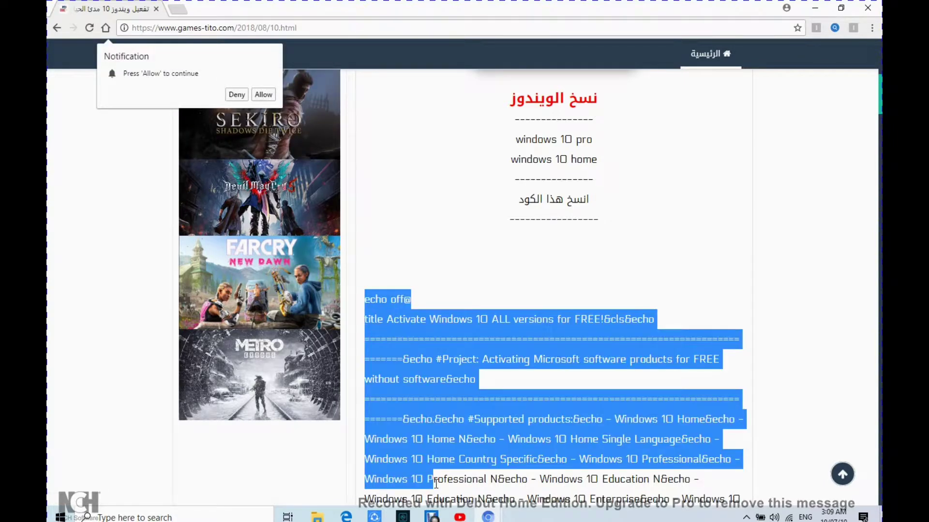
pyautogui.moveTo(435, 483); pyautogui.dragTo(565, 457)
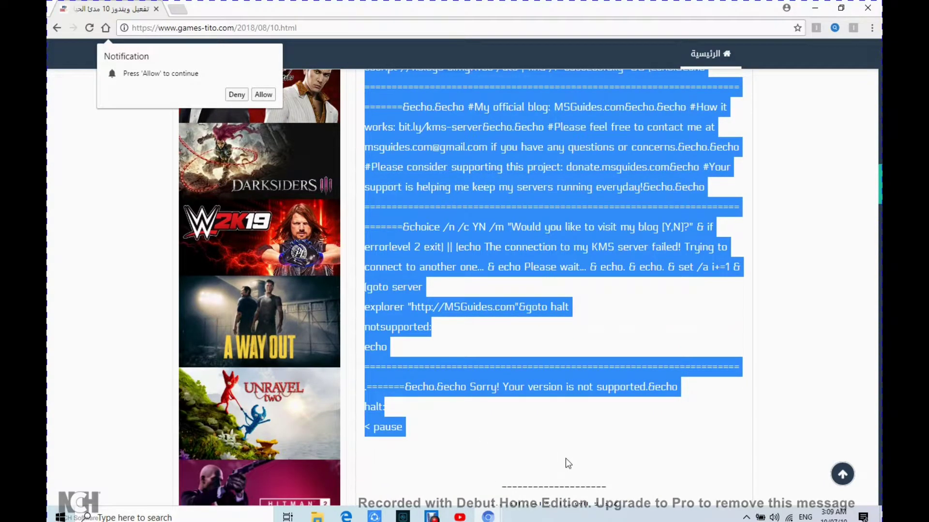
pyautogui.rightClick(530, 383)
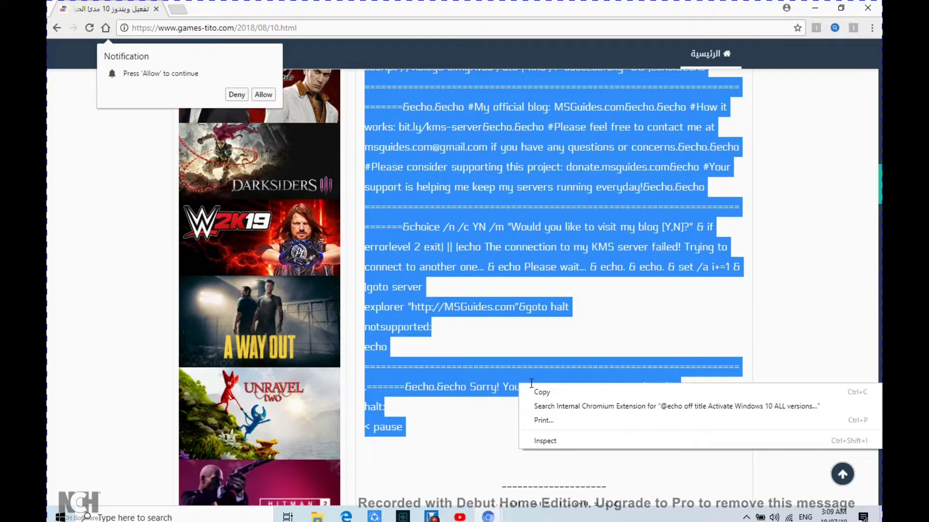
pyautogui.click(560, 396)
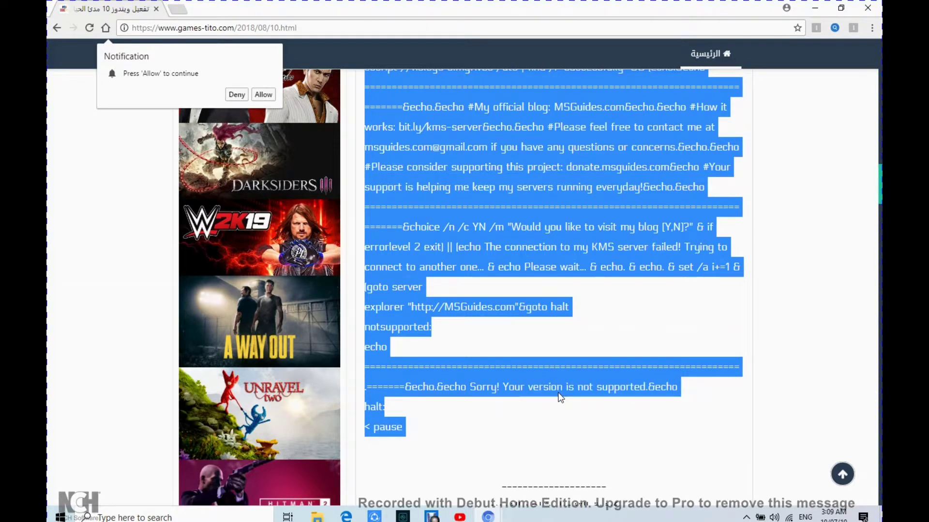
pyautogui.click(867, 5)
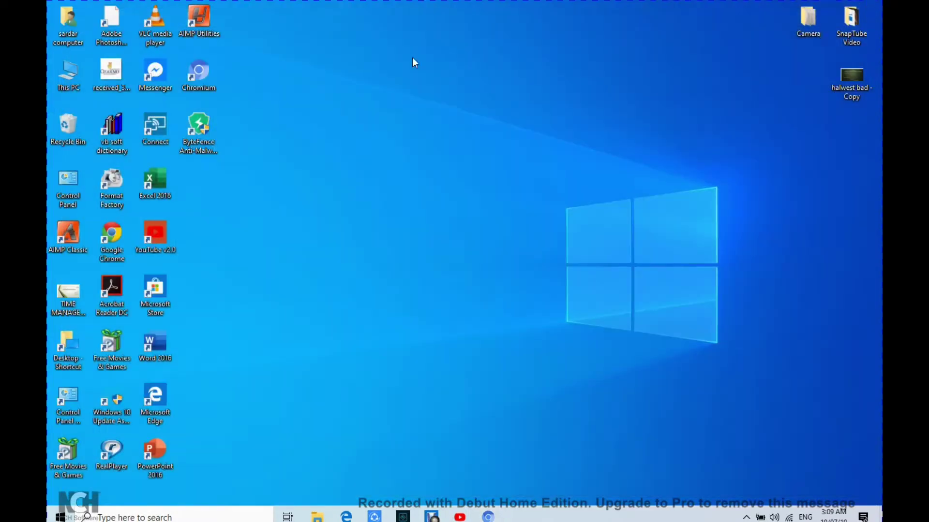
# Step: Create a new text document on the desktop, keeping the default name 'New Text Document'
pyautogui.rightClick(504, 192)
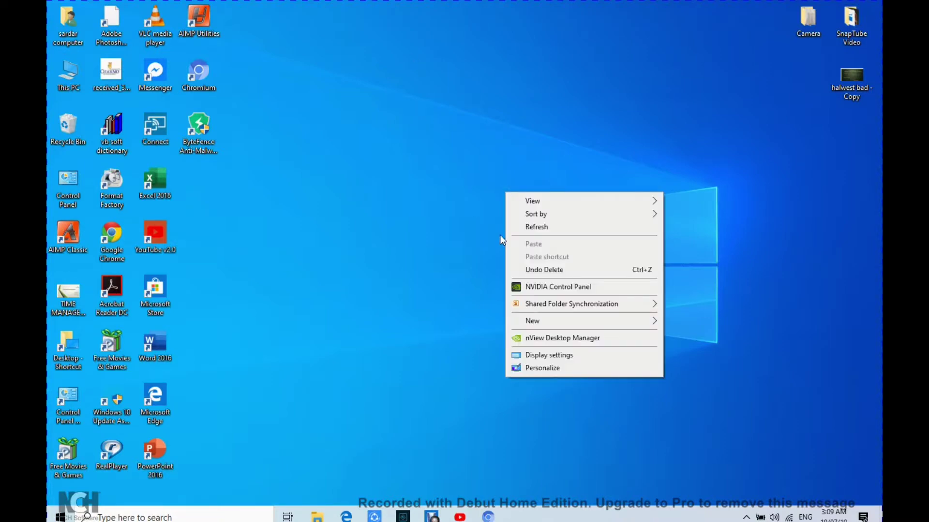
pyautogui.click(605, 325)
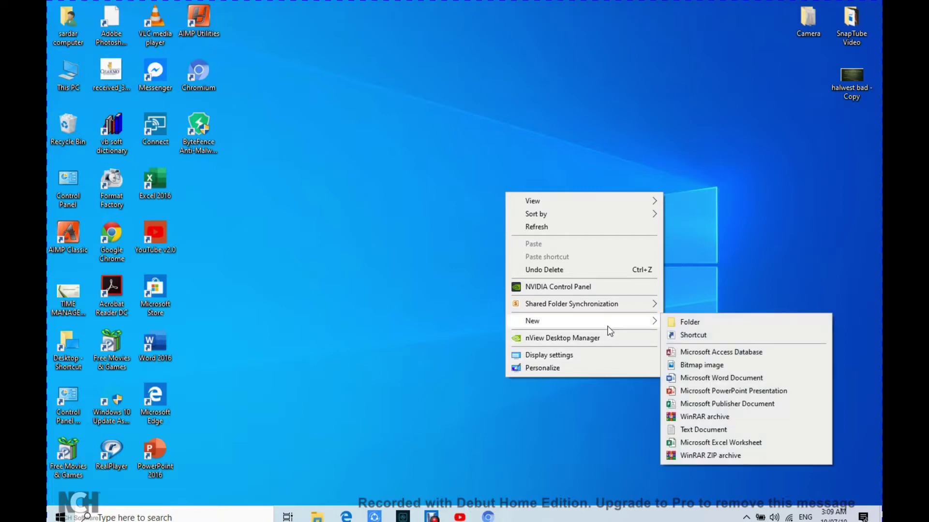
pyautogui.click(707, 431)
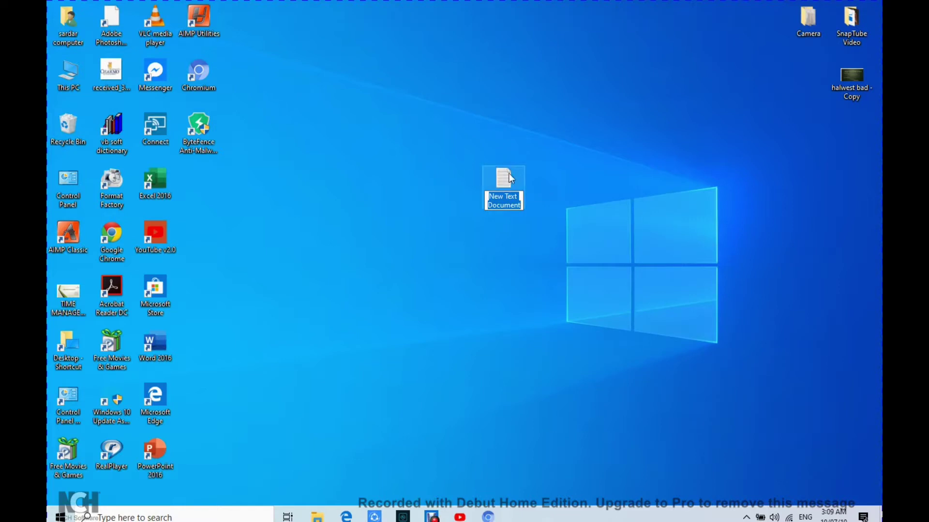
pyautogui.press('Return')
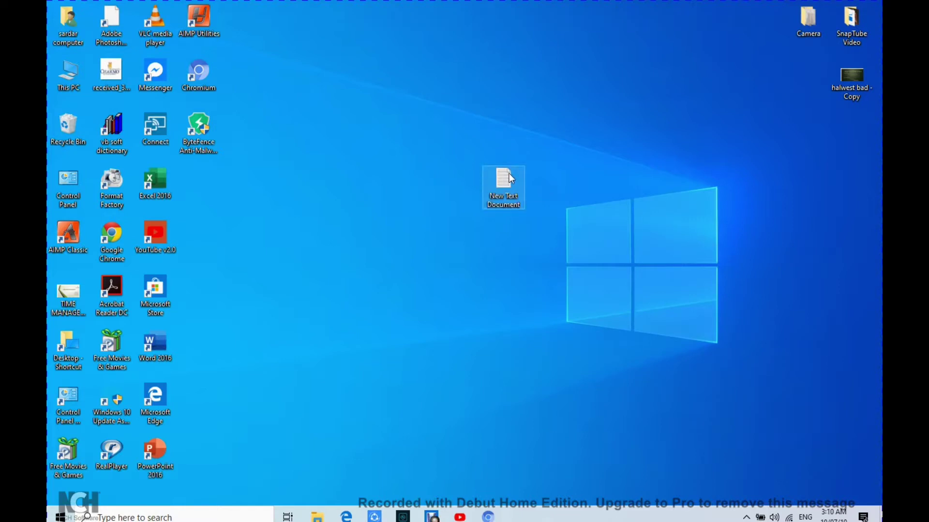
# Step: Open New Text Document in Notepad, paste the activation script, and bring up Save As
pyautogui.press('Return')
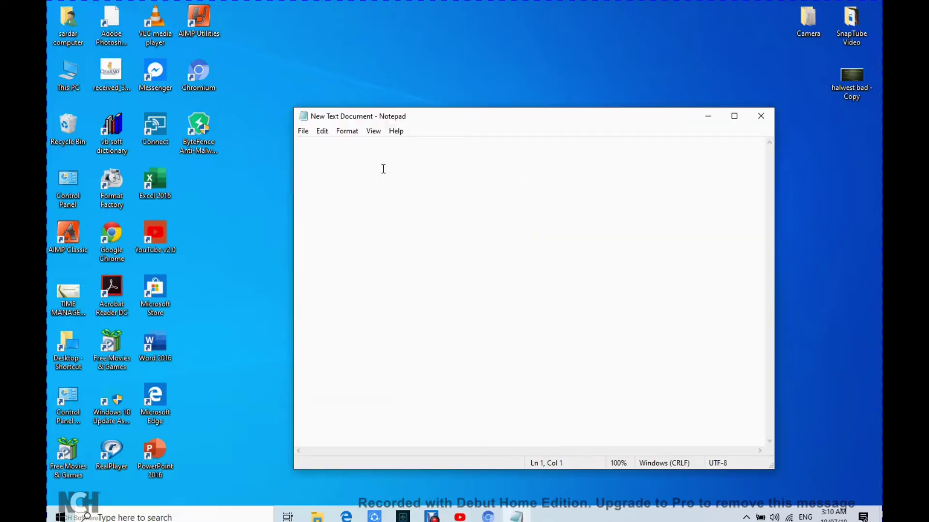
pyautogui.rightClick(327, 154)
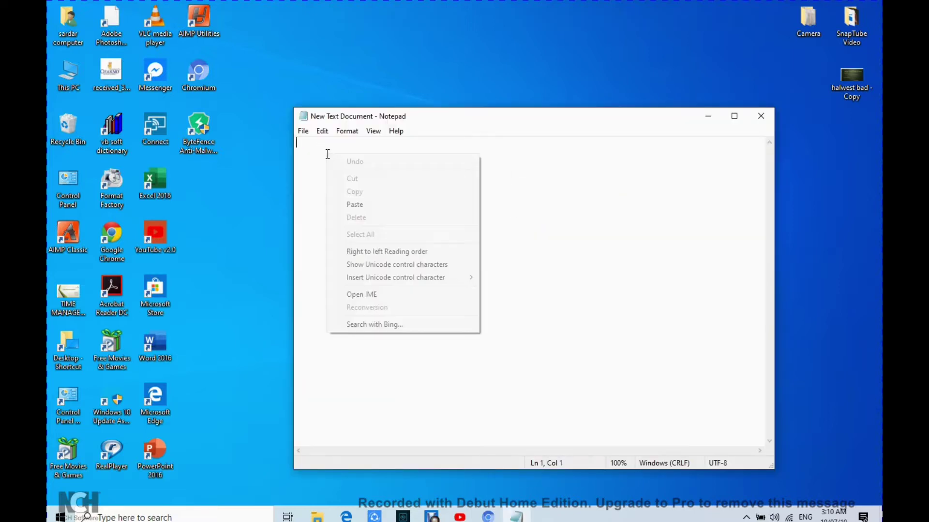
pyautogui.click(368, 205)
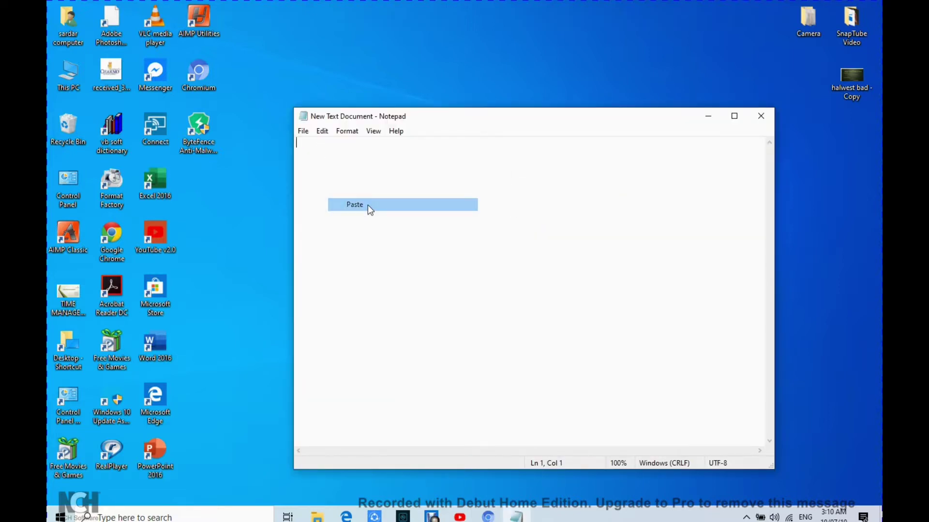
pyautogui.click(304, 132)
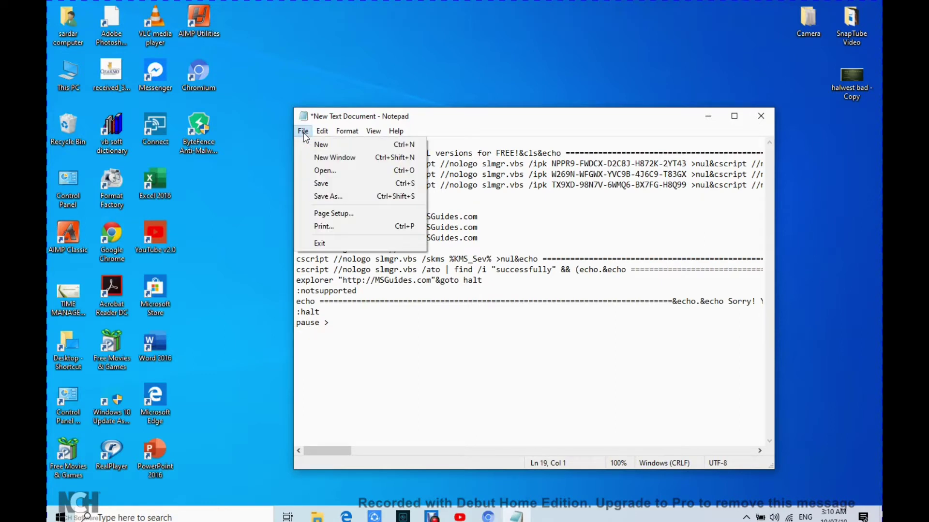
pyautogui.click(323, 201)
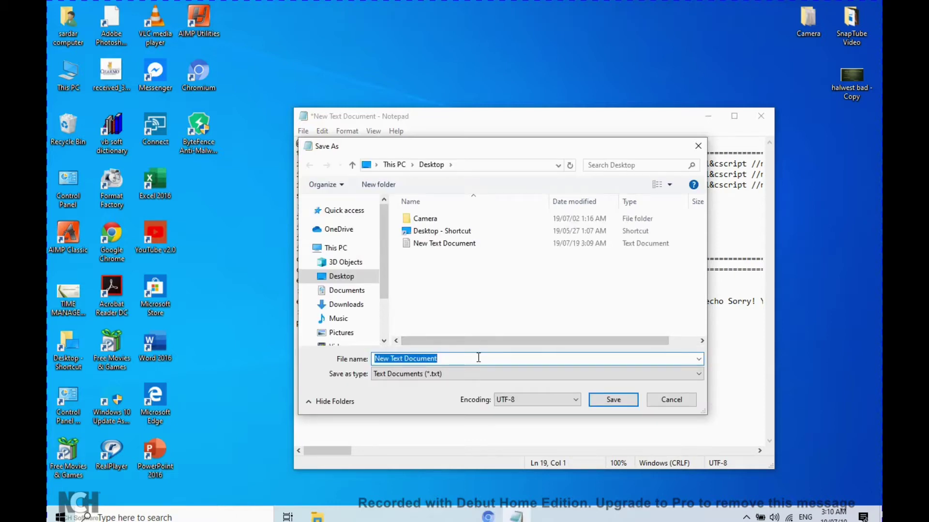
# Step: Replace the default file name in the Save As dialog with 'windows10.dm'
pyautogui.press('BackSpace')
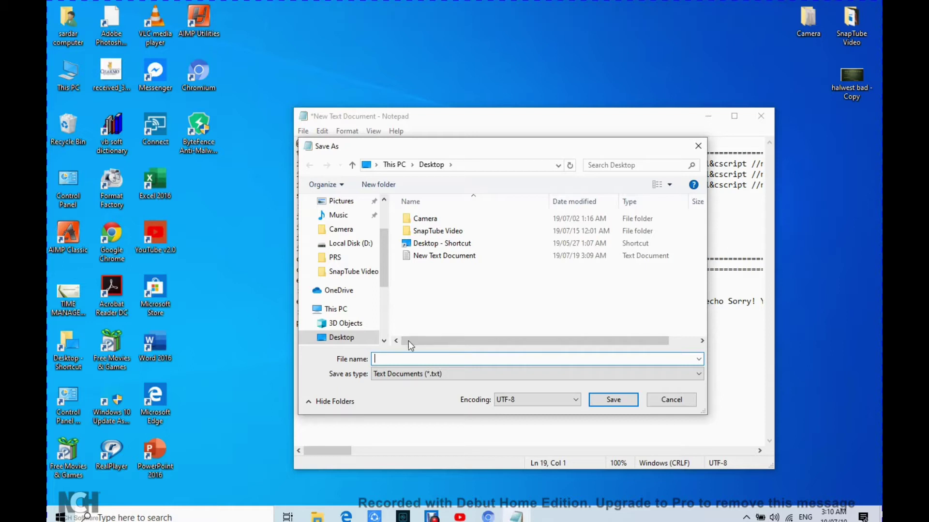
pyautogui.write('w')
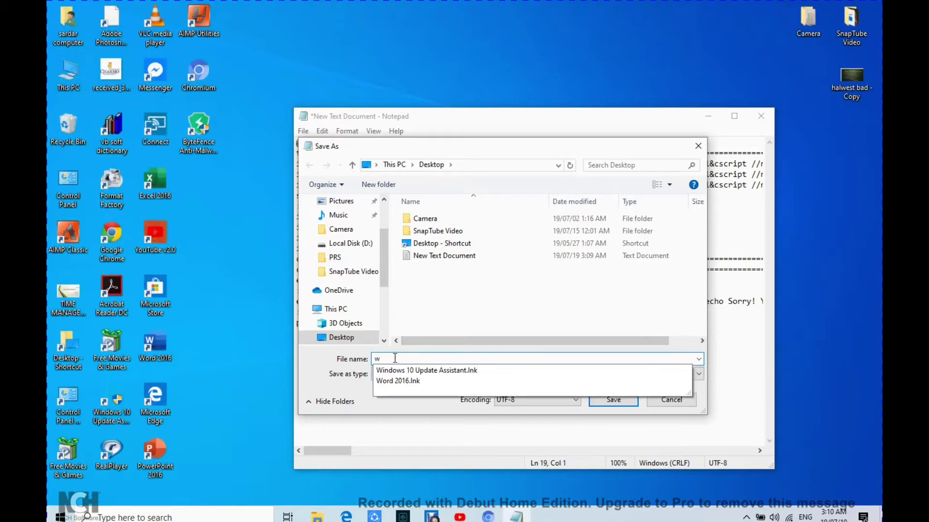
pyautogui.write('i')
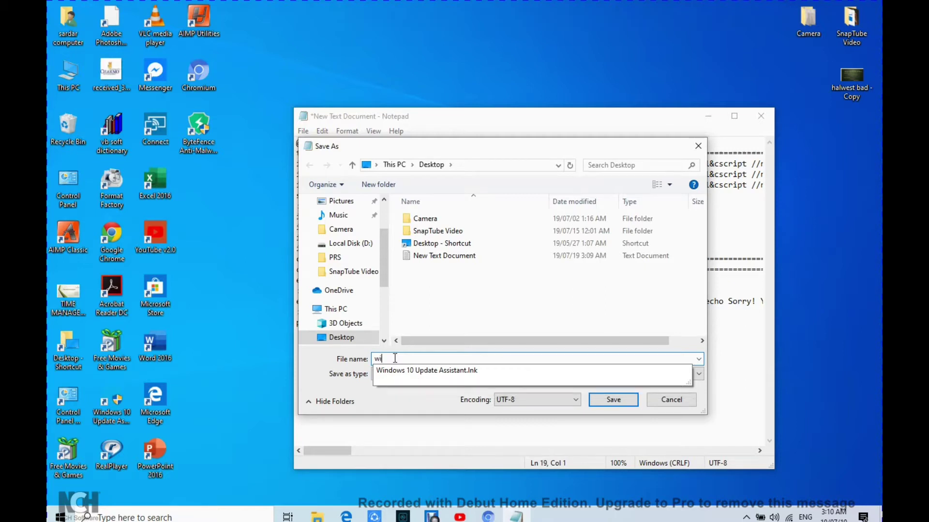
pyautogui.write('ndows10')
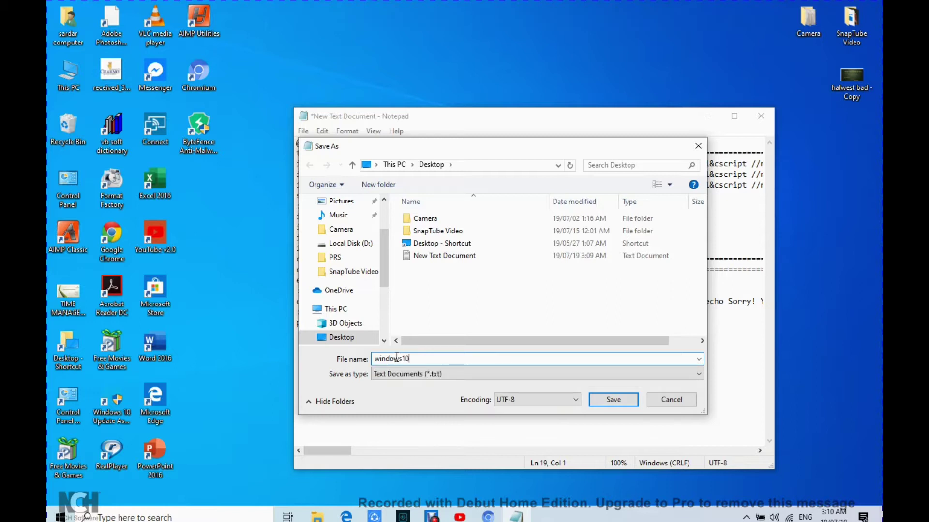
pyautogui.write('.dm')
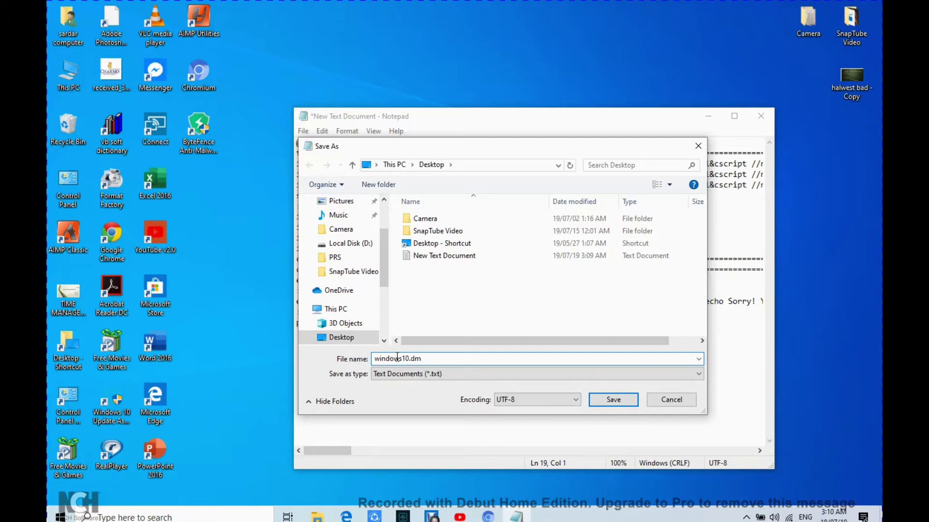
# Step: Erase the mistyped extension so the Desktop file name reads 'windows10.'
pyautogui.press('BackSpace')
pyautogui.press('BackSpace')
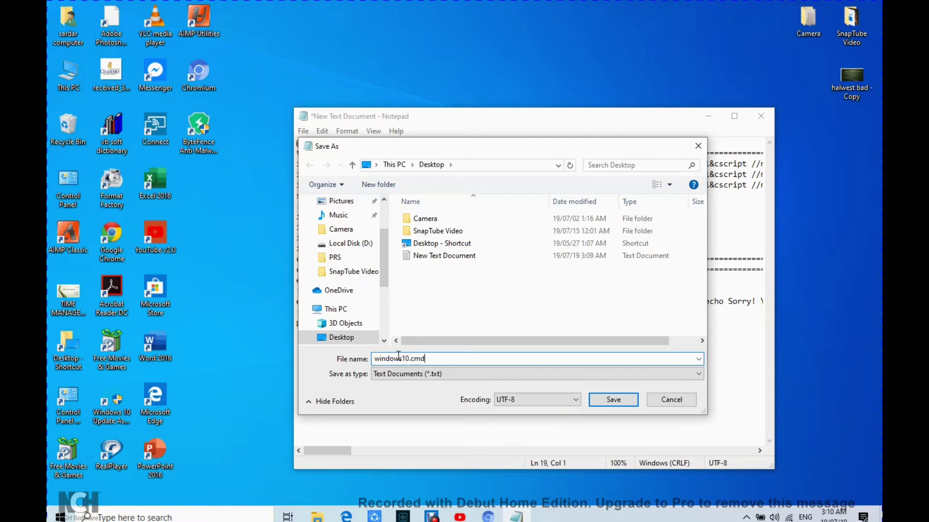
# Step: Confirm saving the activation script to the Desktop as windows10.cmd
pyautogui.click(619, 409)
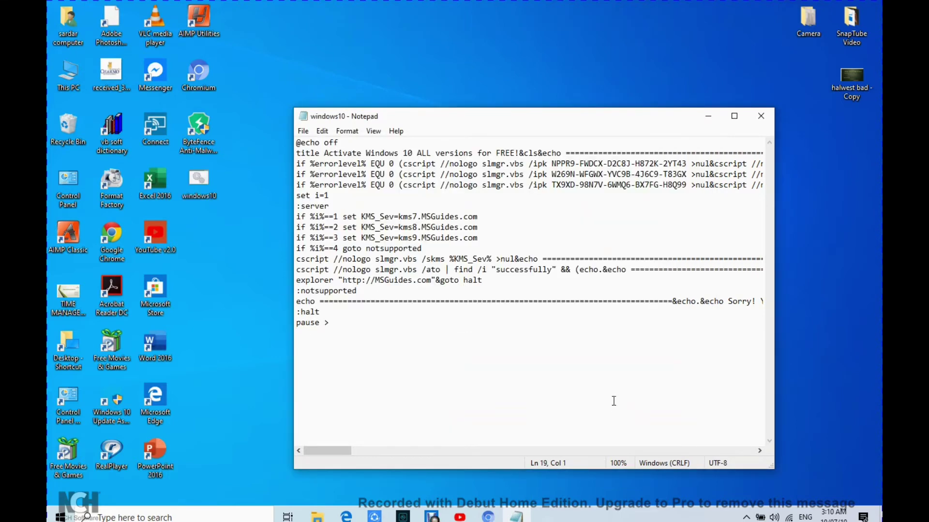
# Step: Close the Notepad window to reveal the windows10 icon on the desktop, then type a short word
pyautogui.click(768, 116)
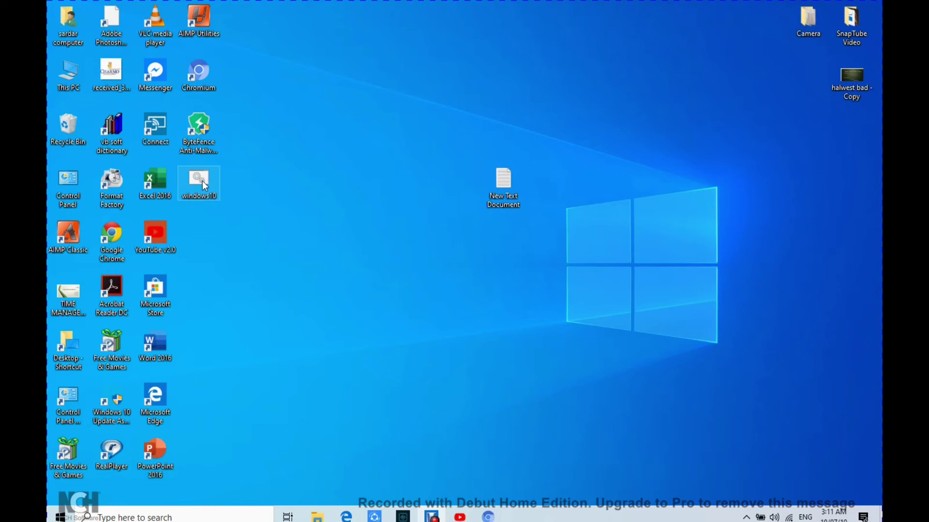
pyautogui.write('halwest')
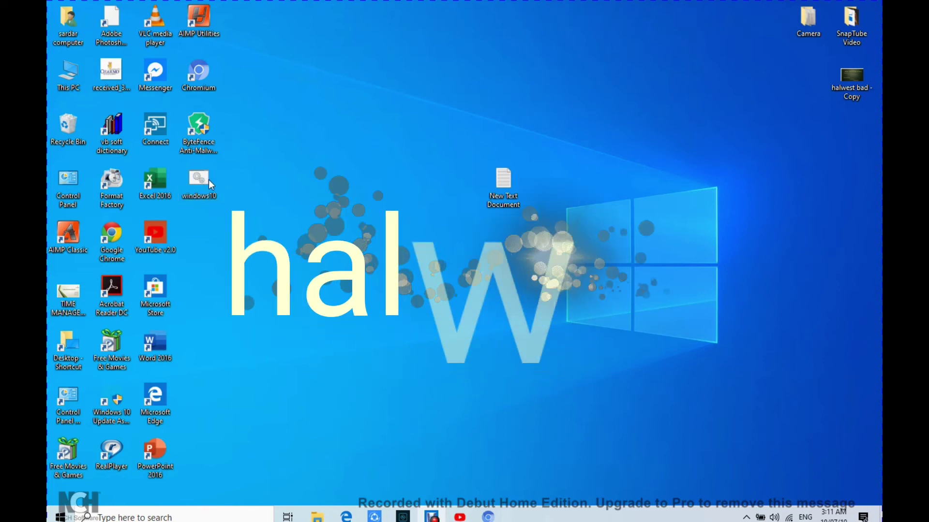